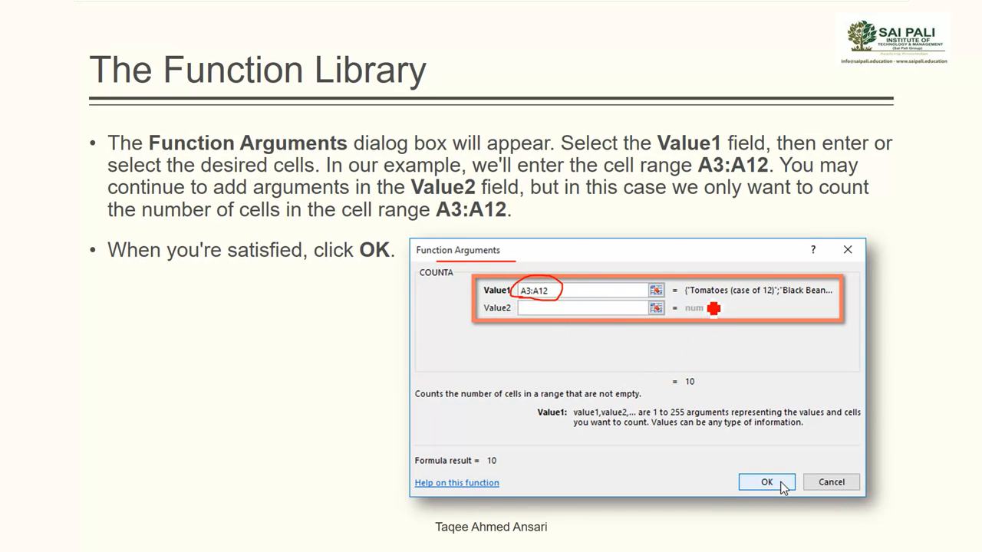
drag(706, 296, 819, 298)
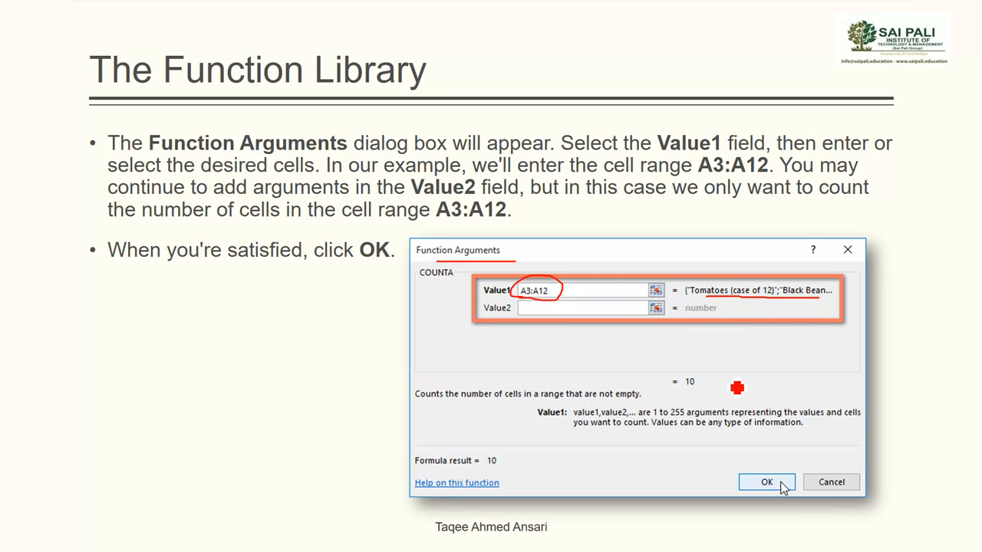
mouse_move(669, 389)
mouse_down()
mouse_move(688, 395)
mouse_move(711, 378)
mouse_move(670, 390)
mouse_up()
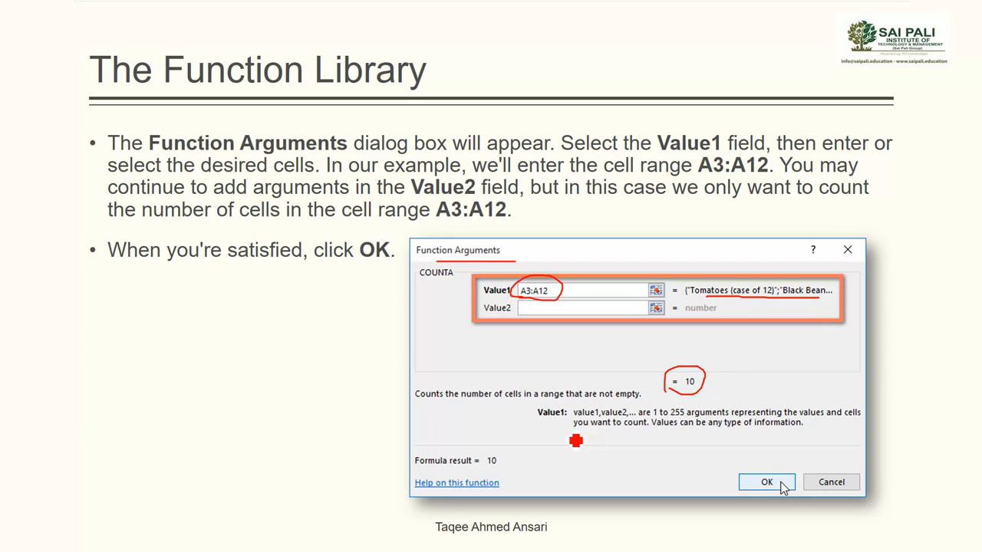
drag(576, 440, 809, 434)
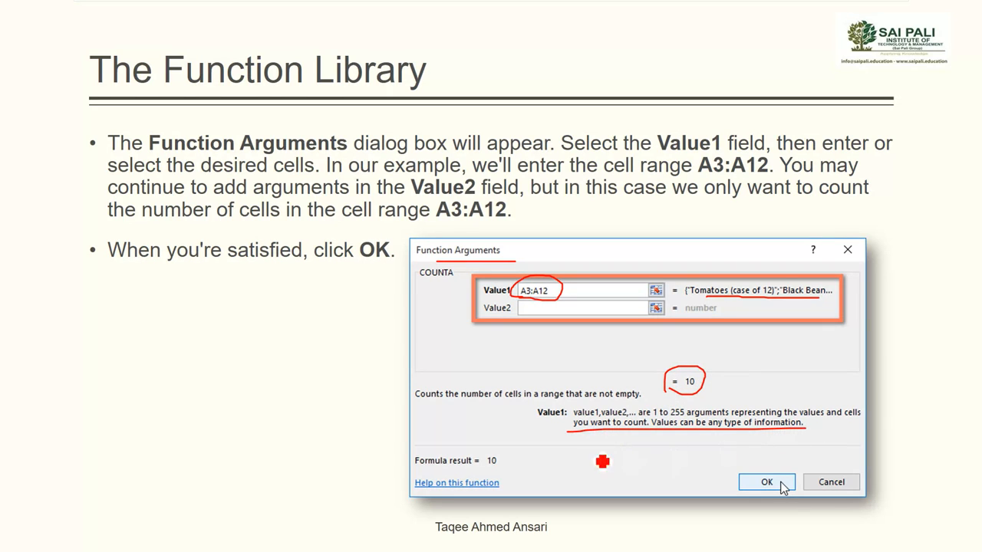
mouse_move(506, 457)
mouse_down()
mouse_move(499, 447)
mouse_move(406, 460)
mouse_move(421, 473)
mouse_move(508, 462)
mouse_up()
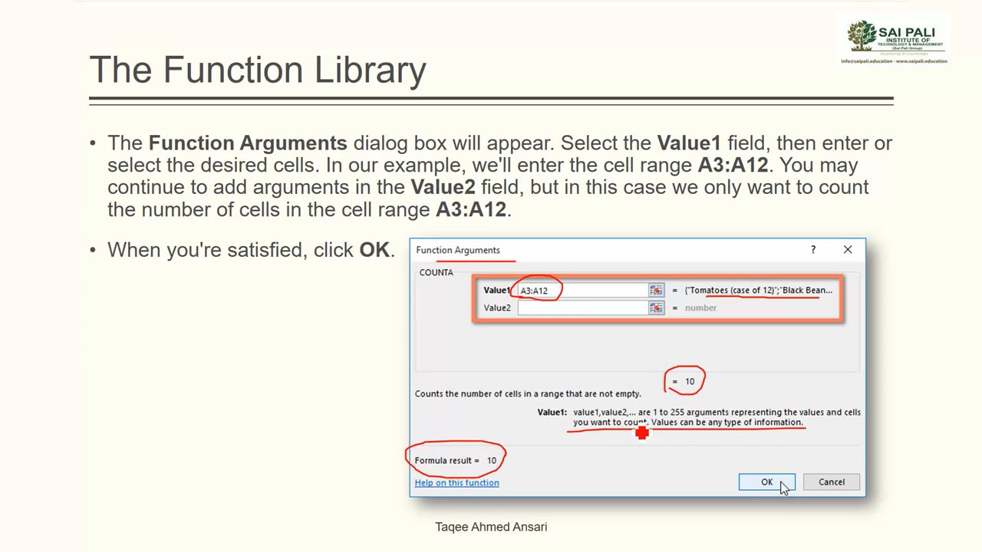
mouse_move(772, 476)
mouse_down()
mouse_move(752, 475)
mouse_move(745, 497)
mouse_move(784, 492)
mouse_up()
key(Right)
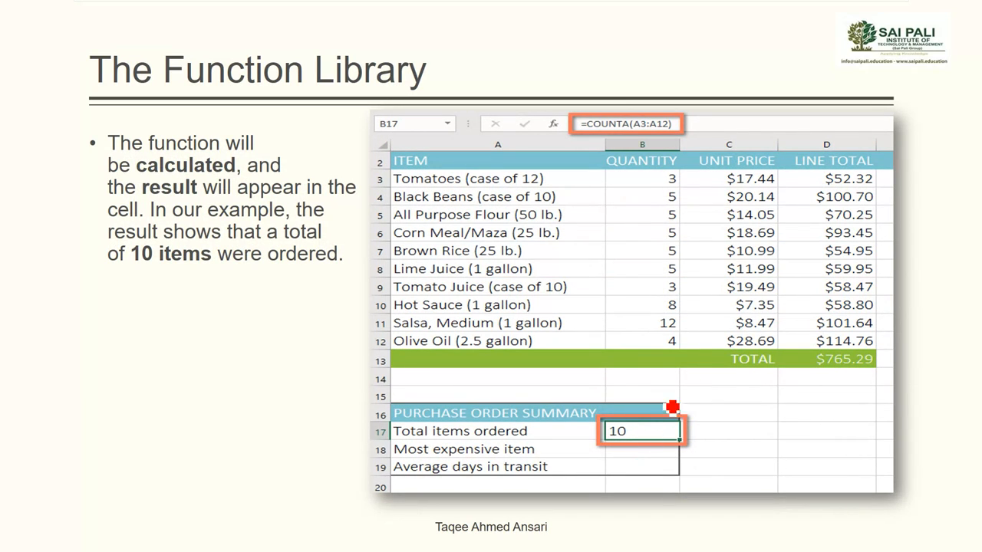
mouse_move(685, 123)
mouse_down()
mouse_move(629, 109)
mouse_move(576, 127)
mouse_move(627, 149)
mouse_move(675, 145)
mouse_move(686, 125)
mouse_up()
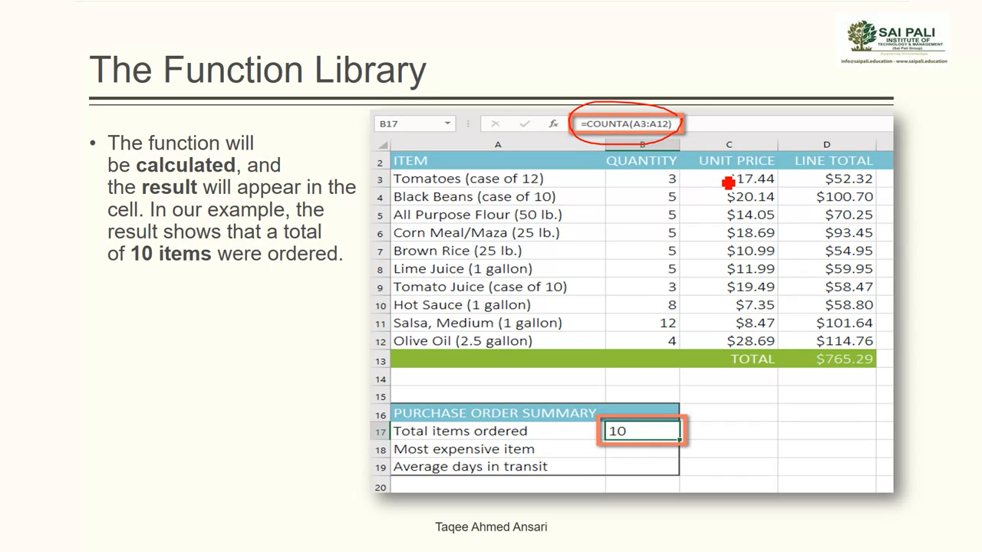
Switch to the excel2016_functions_practice workbook in Excel and select cell B17 for total items ordered on the Purchase Order sheet
key(alt+Tab)
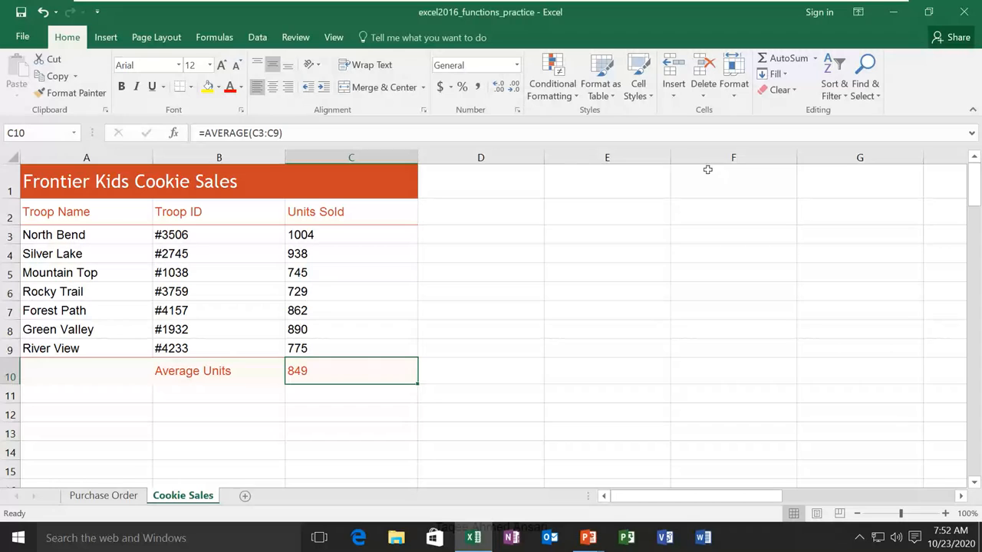
click(104, 496)
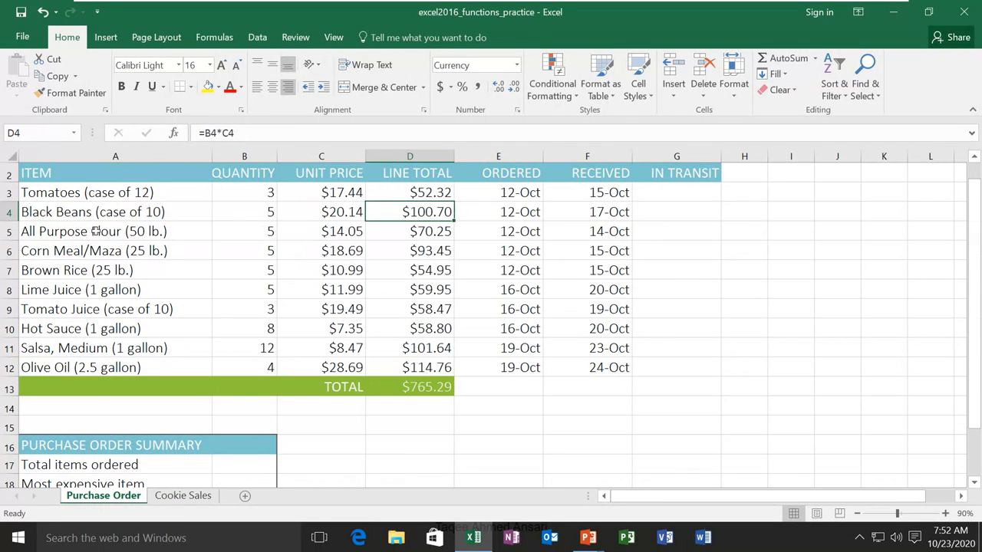
drag(104, 193, 104, 369)
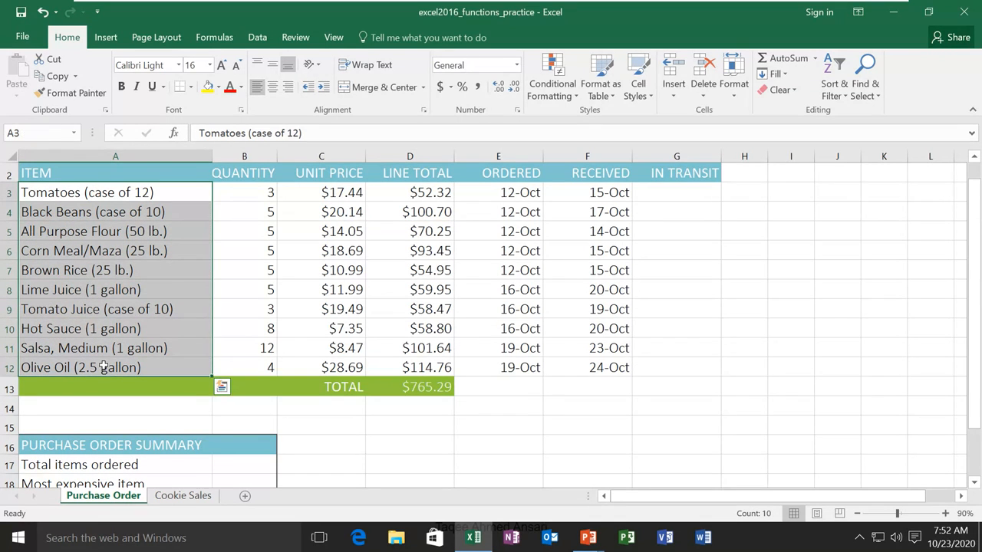
click(239, 460)
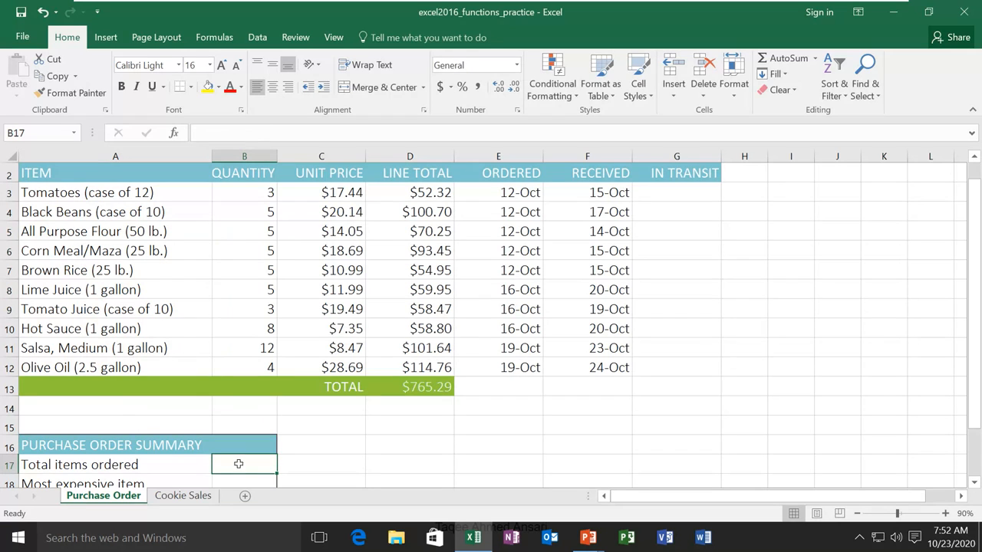
click(217, 38)
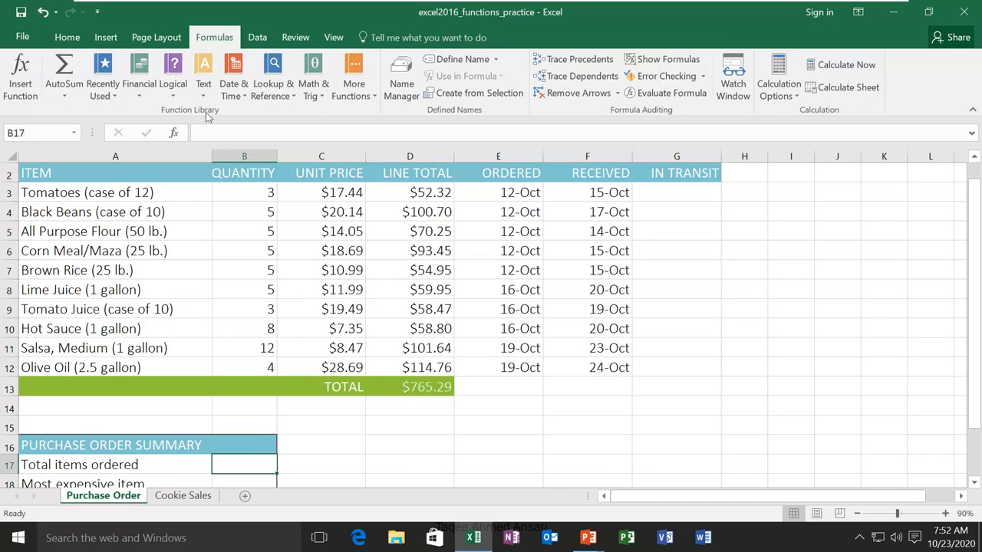
click(139, 96)
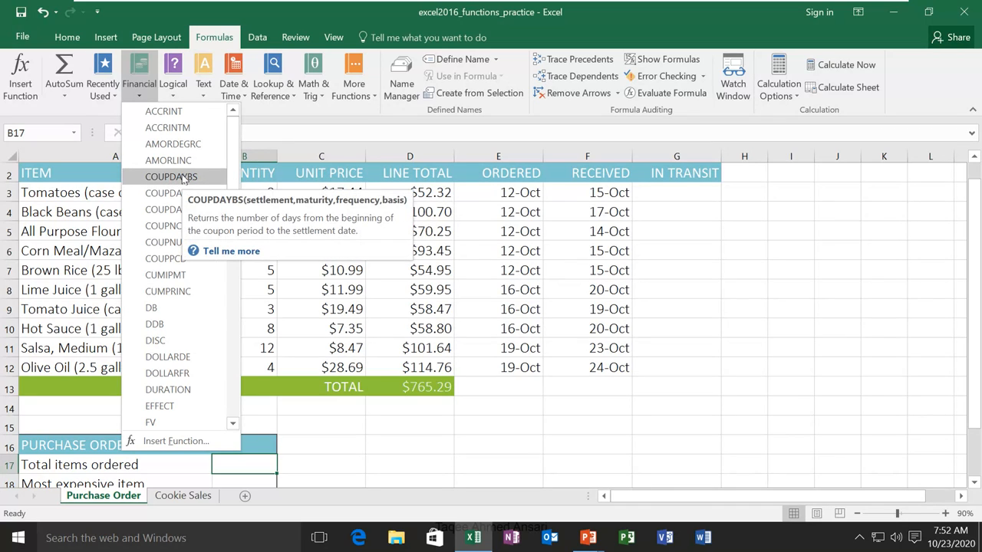
click(173, 99)
click(174, 99)
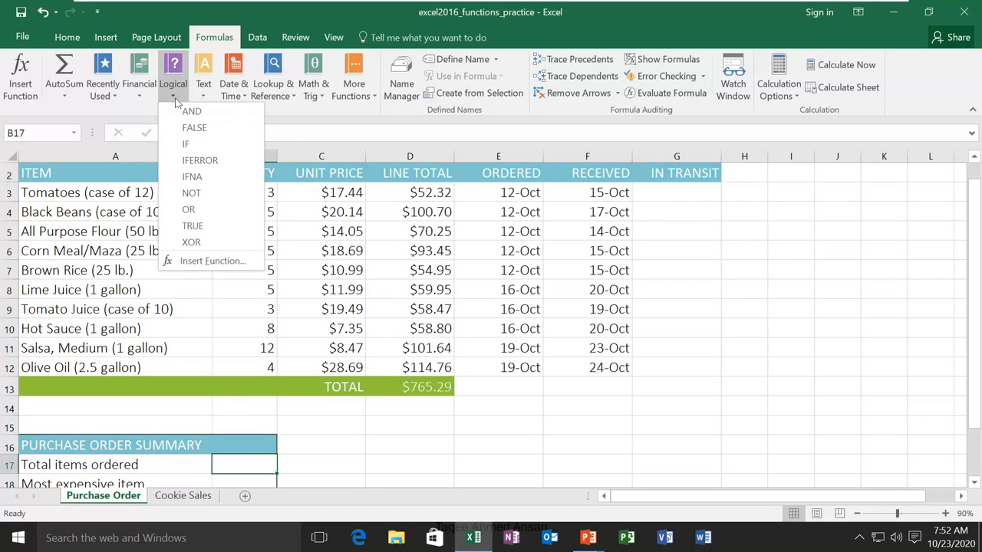
click(175, 101)
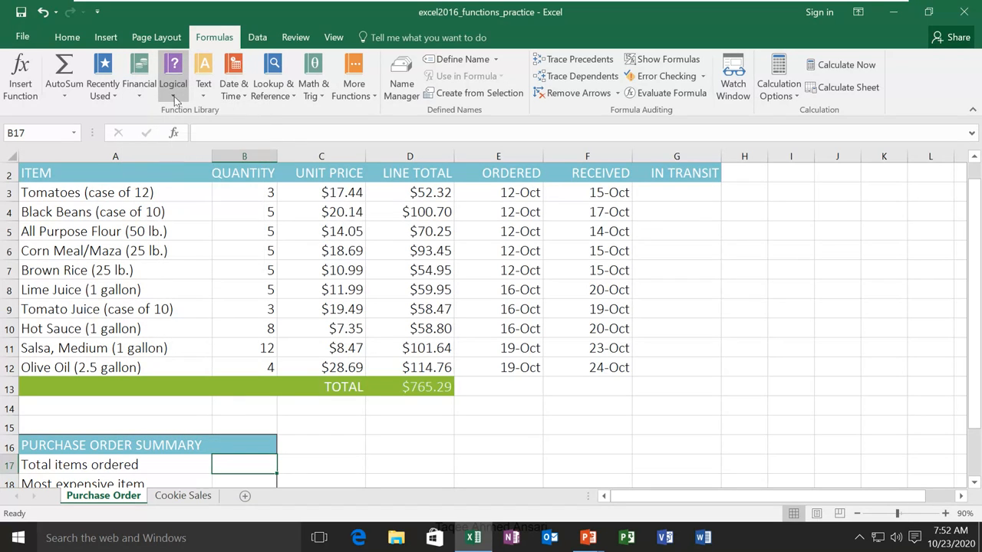
Insert the statistical function COUNTA into cell B17 and move its arguments dialog closer to the data
click(372, 98)
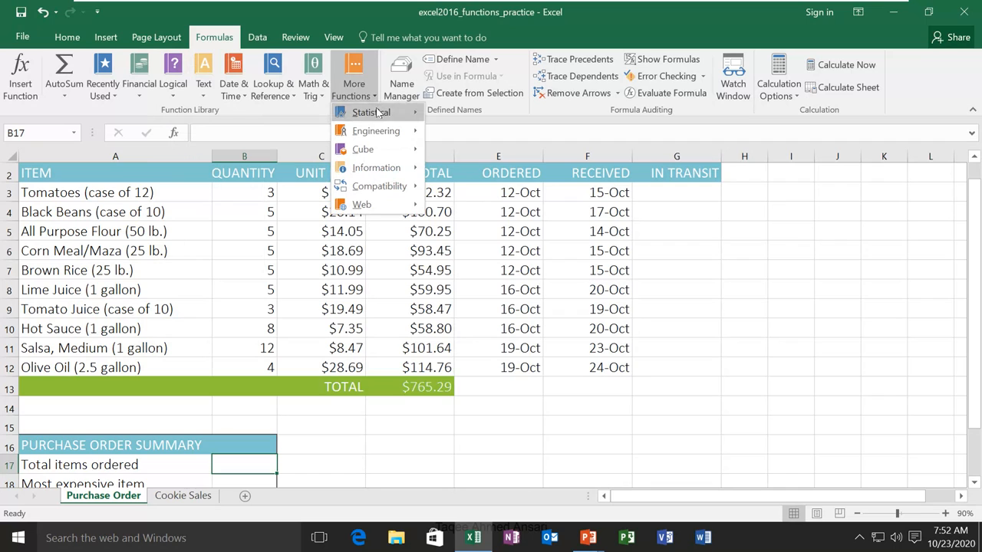
mouse_move(377, 113)
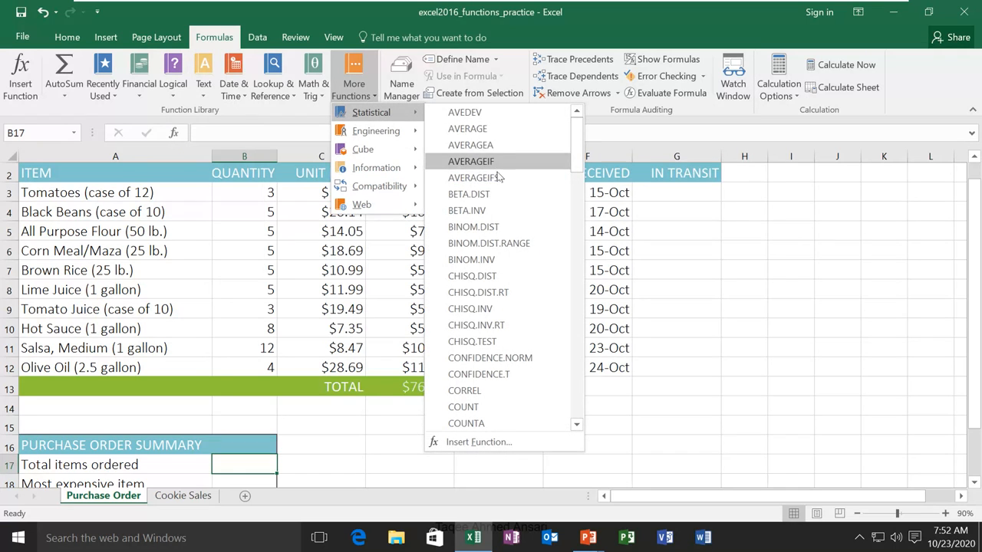
scroll(512, 295, down, 2)
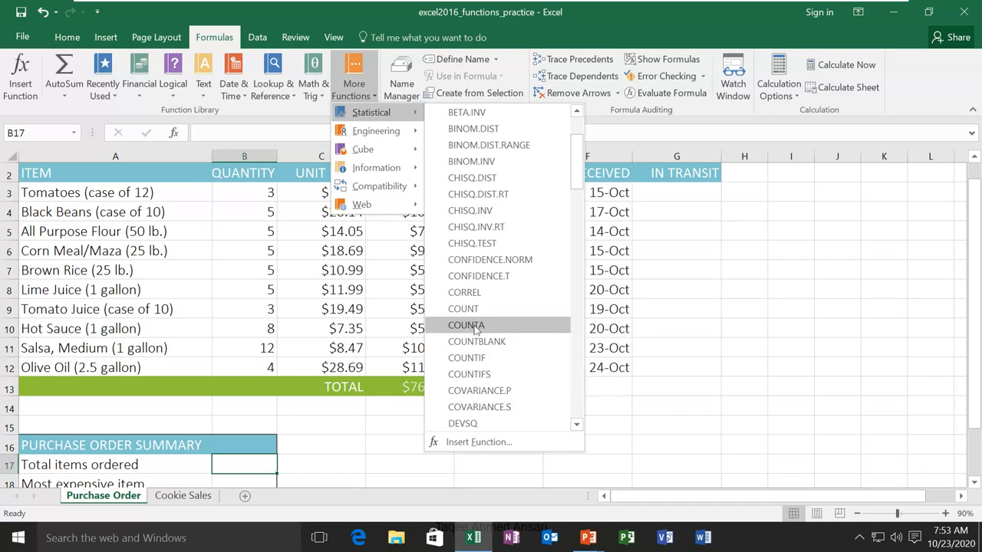
click(473, 325)
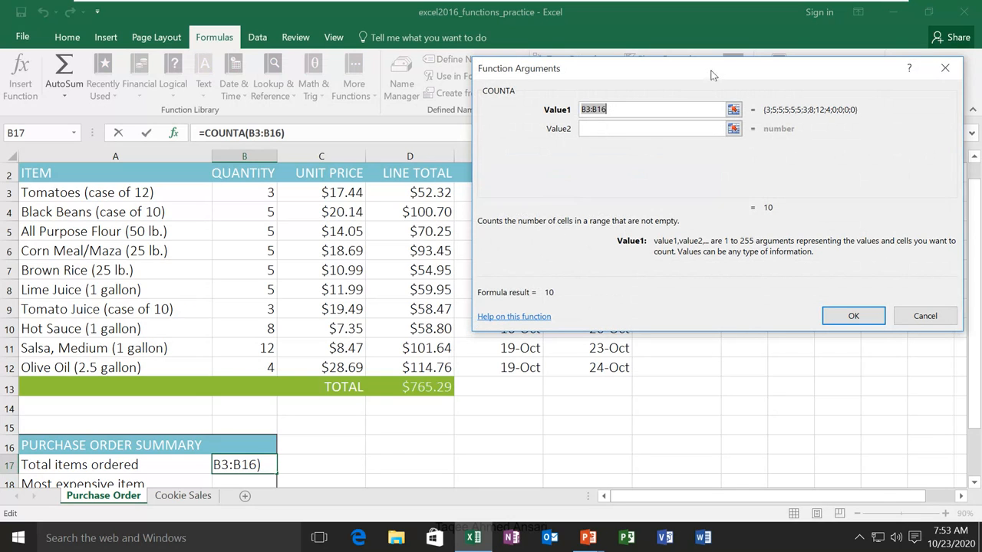
drag(710, 70, 671, 126)
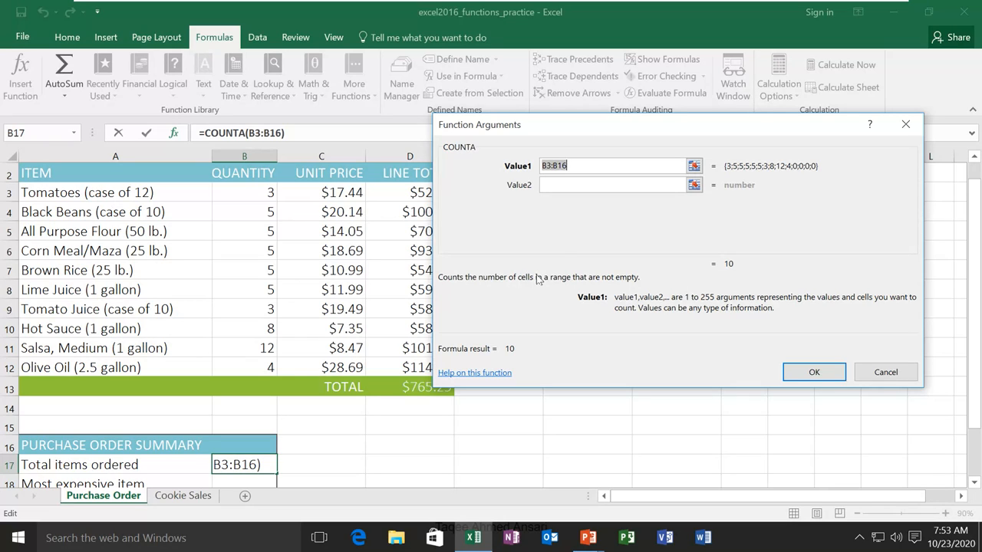
Replace COUNTA's suggested Value1 argument with the range A3:A12
click(585, 164)
key(BackSpace)
key(BackSpace)
key(BackSpace)
key(BackSpace)
key(BackSpace)
key(BackSpace)
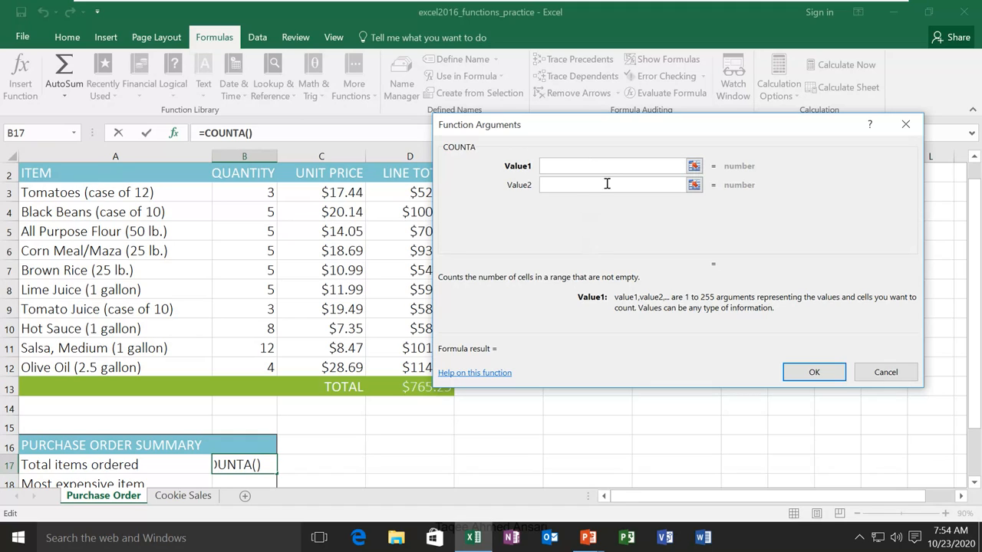
text(A)
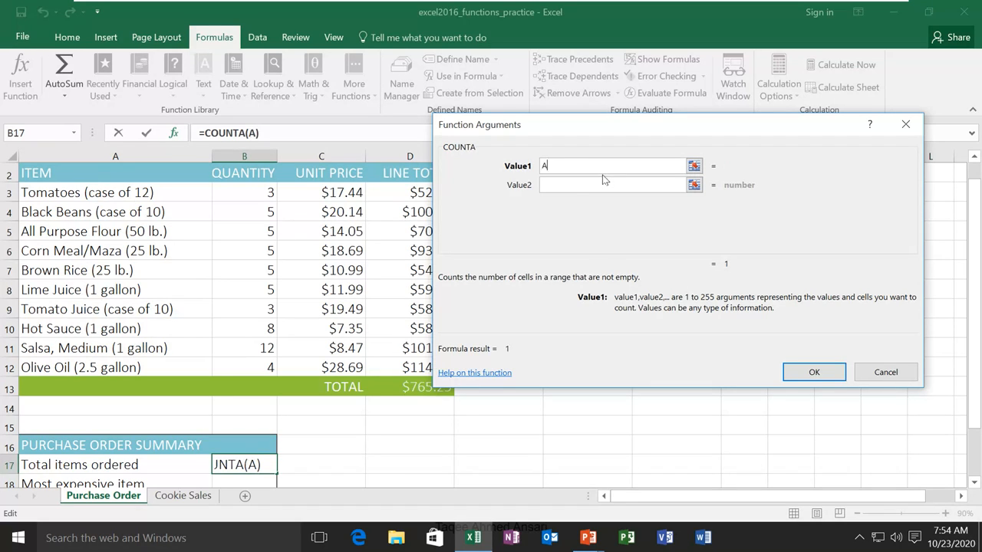
text(3:A12)
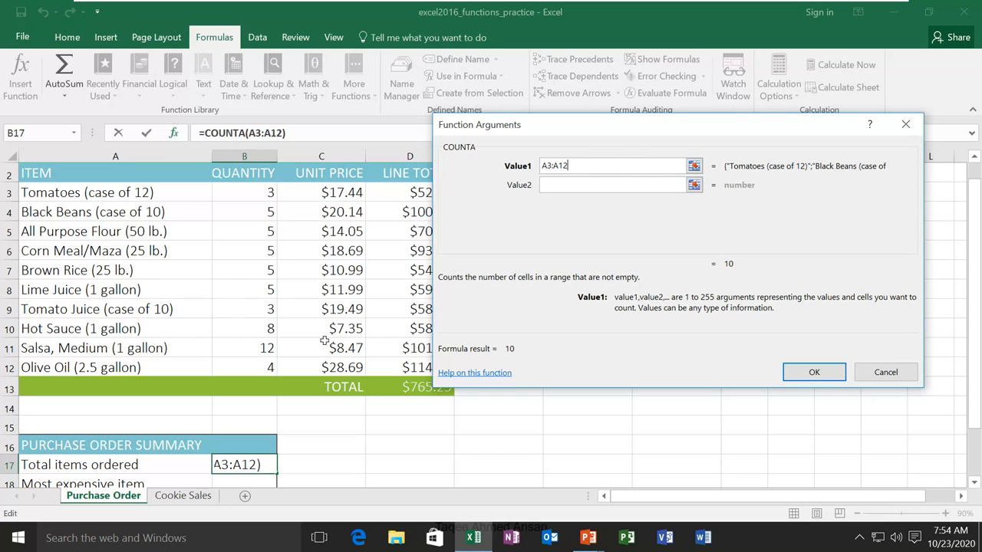
Clear the Value1 argument, pick the item cells A3:A12 on the sheet as its range, and apply the COUNTA function
click(694, 167)
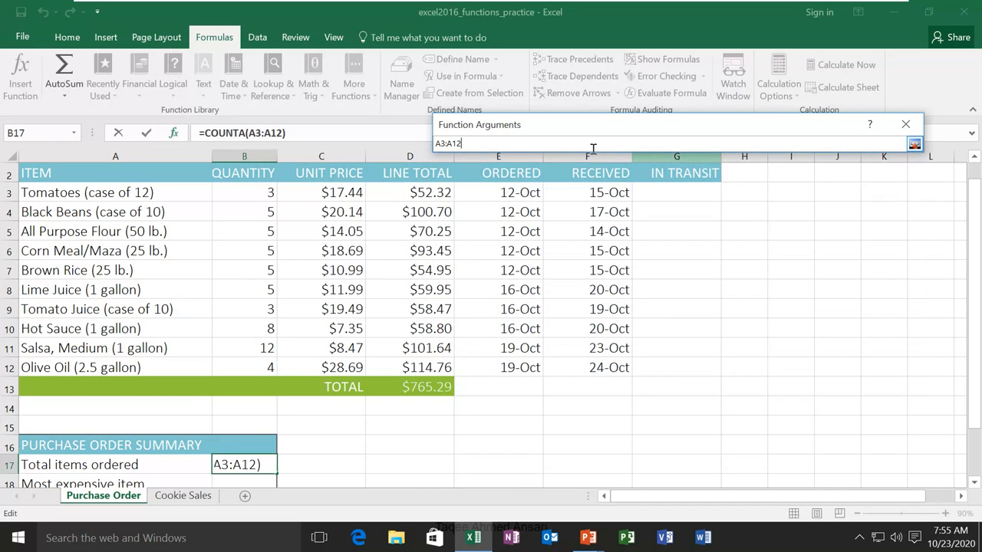
drag(547, 134, 544, 117)
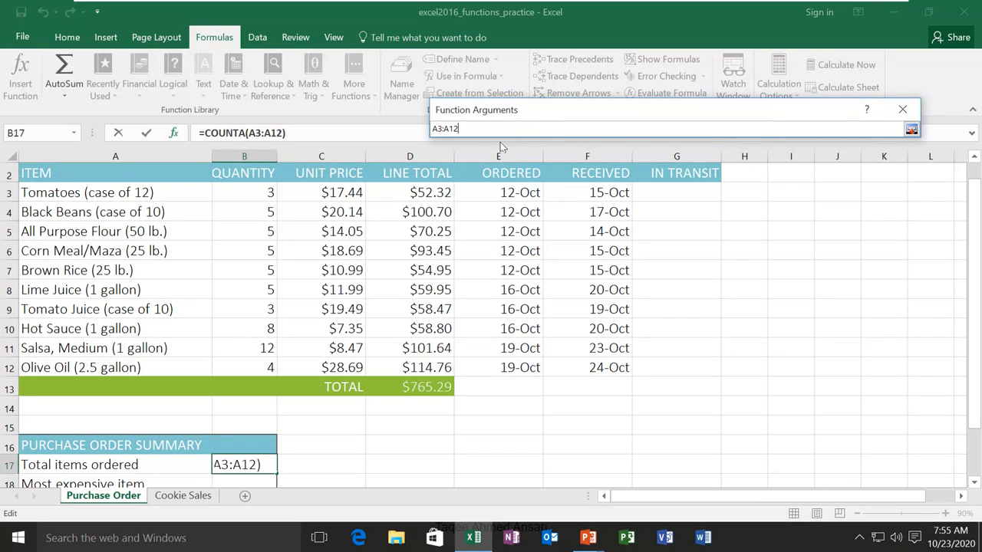
key(BackSpace)
key(BackSpace)
key(BackSpace)
key(BackSpace)
key(BackSpace)
key(BackSpace)
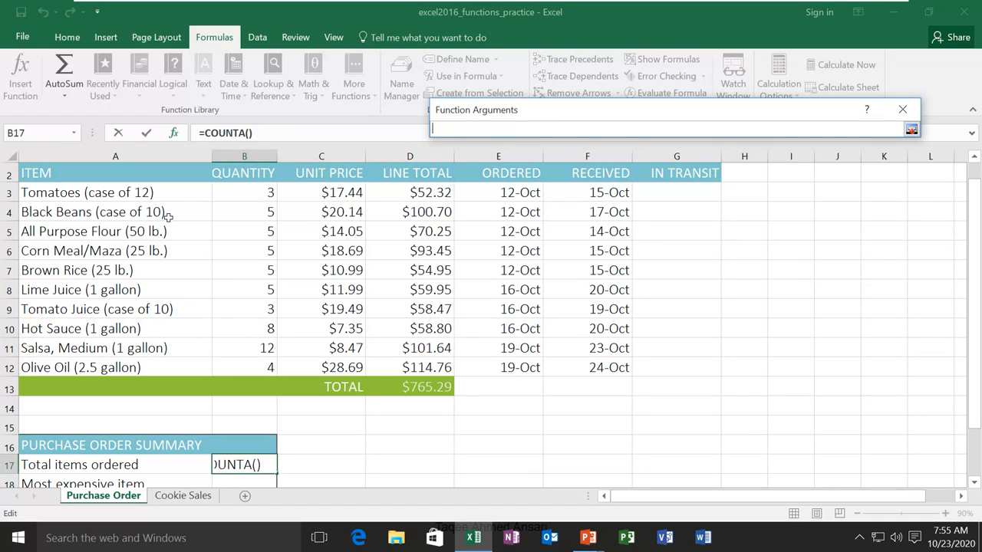
drag(100, 194, 91, 368)
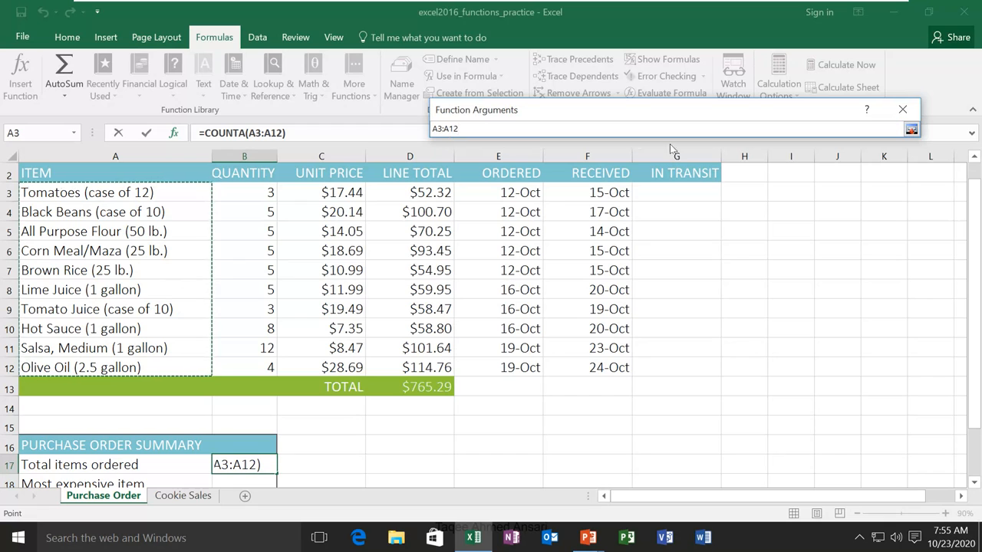
click(911, 130)
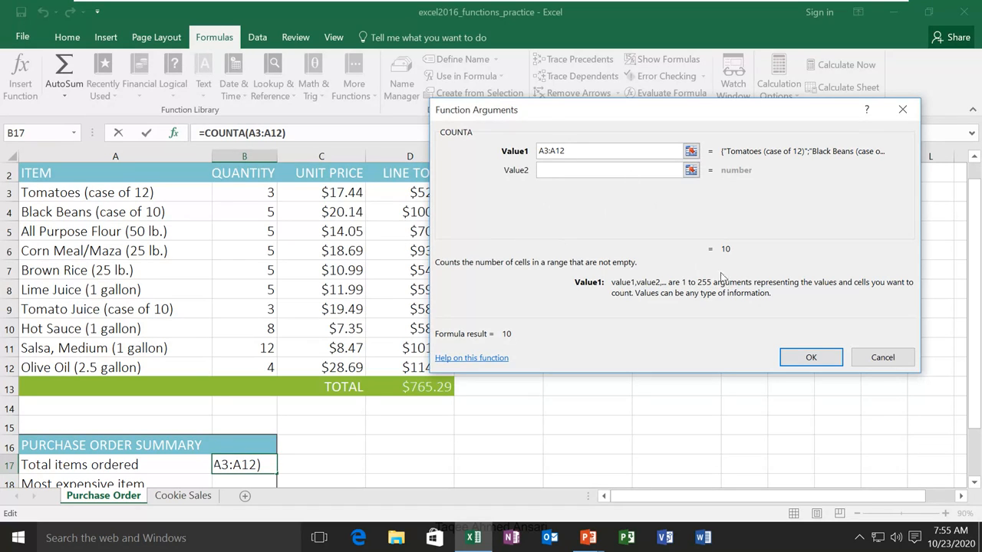
click(811, 359)
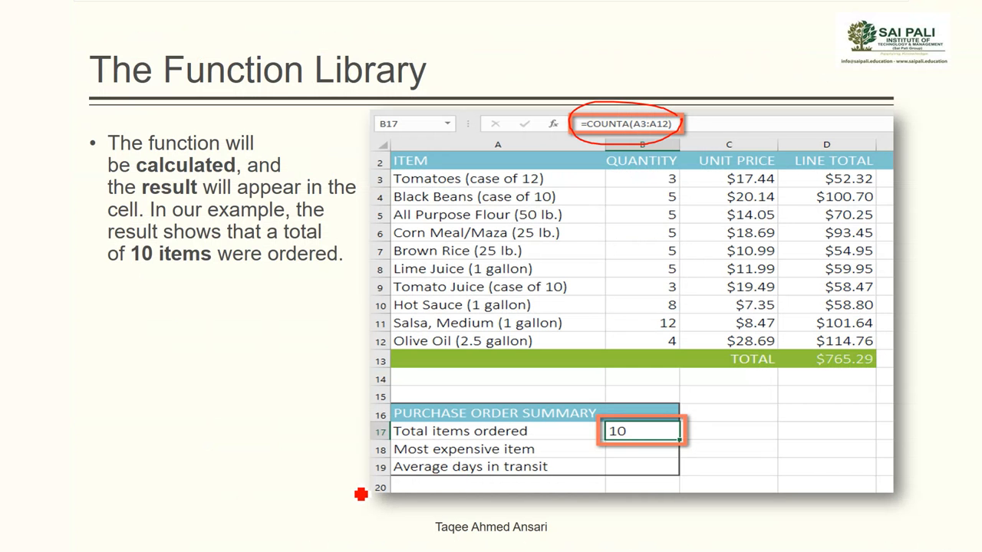
key(Right)
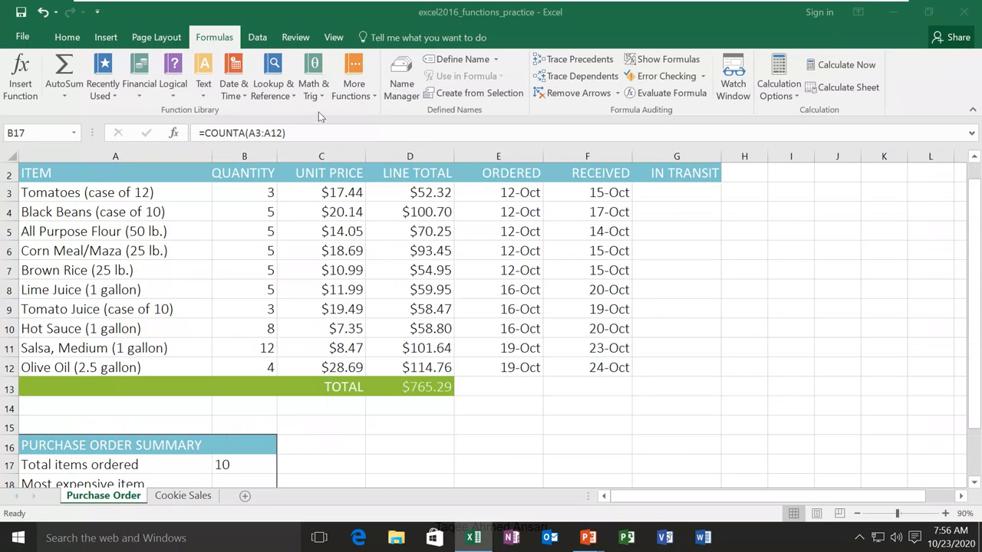
click(198, 44)
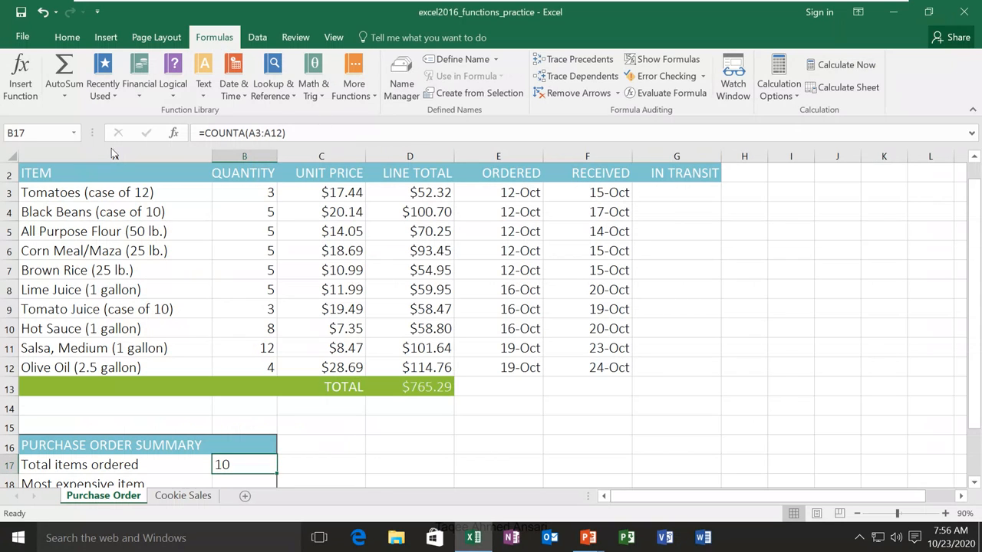
Browse the Financial, Text and additional function categories in the function library, including the Cube functions
click(138, 99)
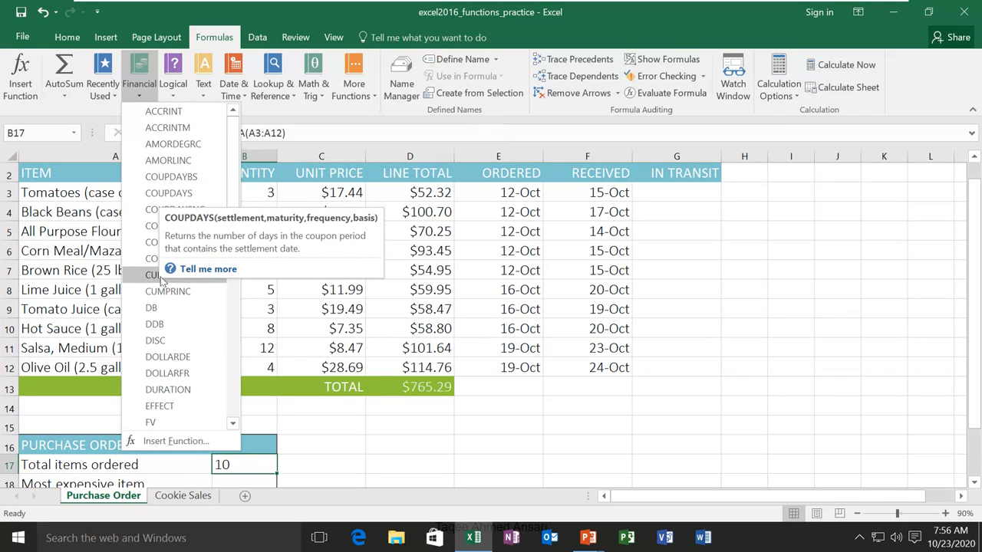
click(204, 96)
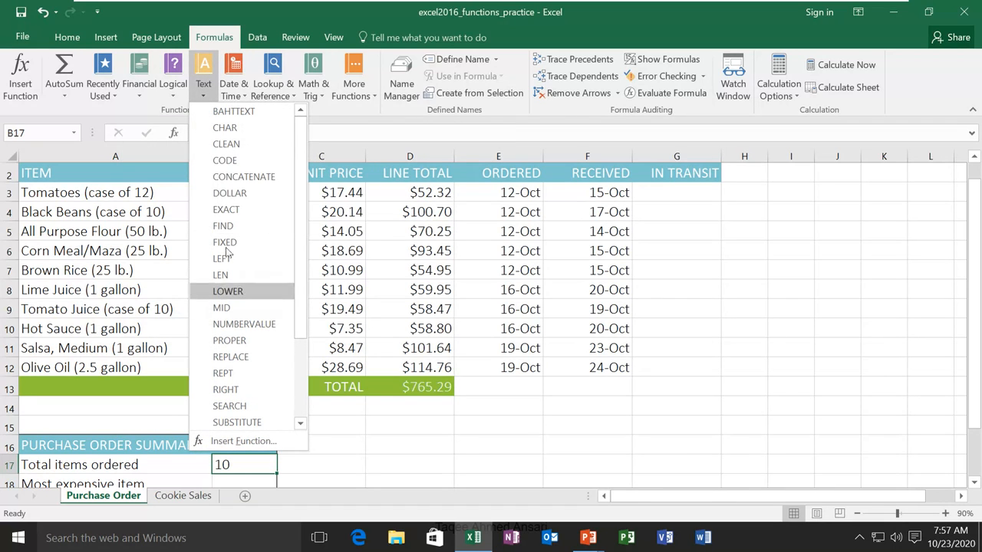
click(367, 113)
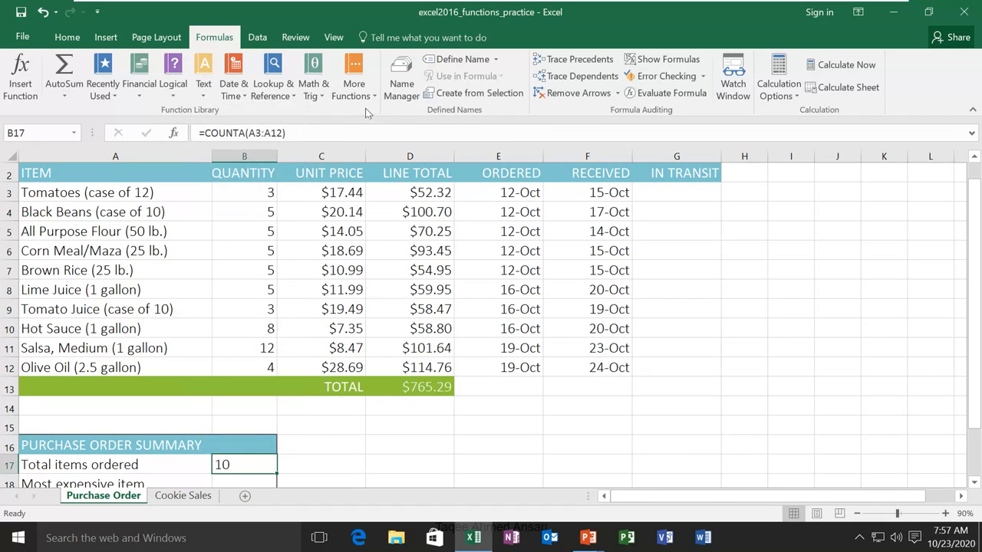
click(353, 84)
mouse_move(381, 114)
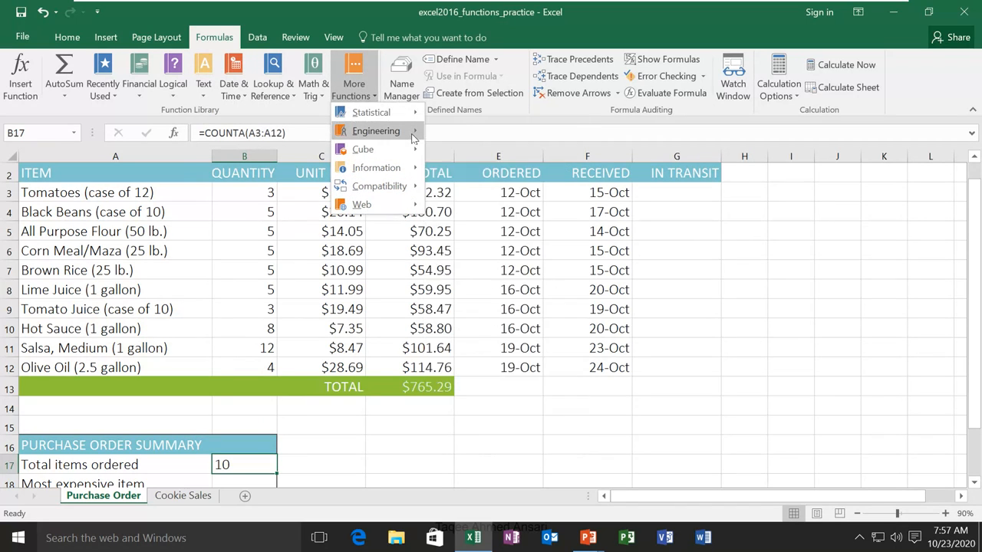
mouse_move(407, 131)
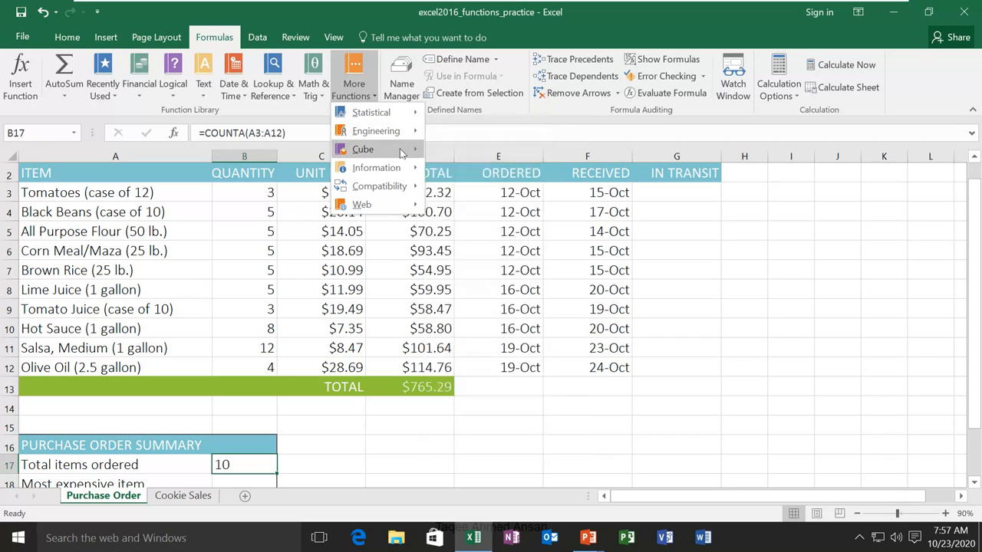
mouse_move(363, 149)
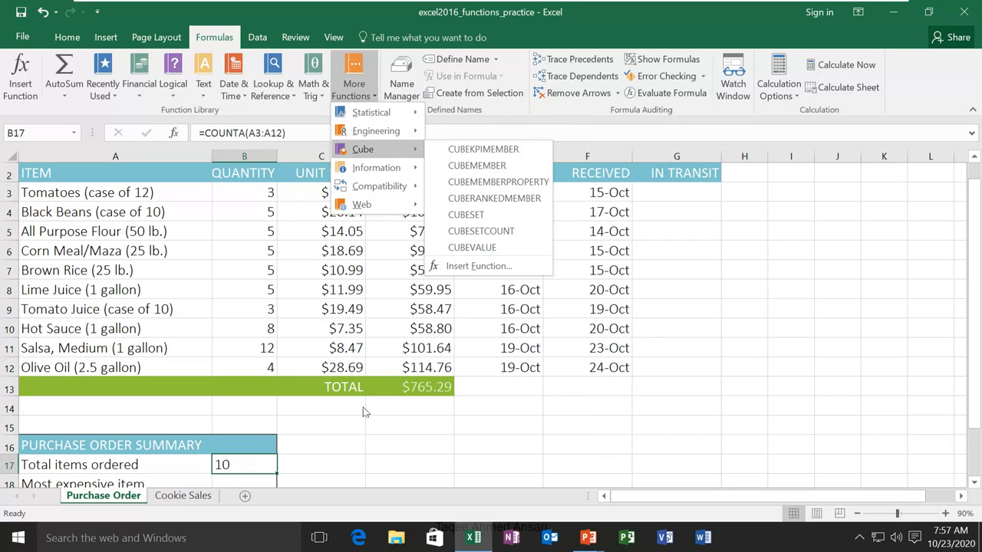
click(546, 403)
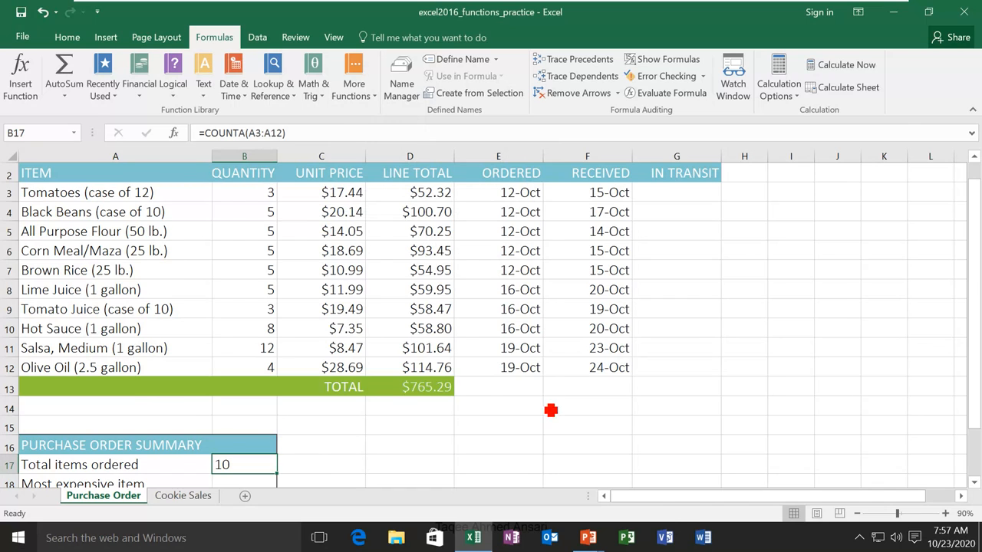